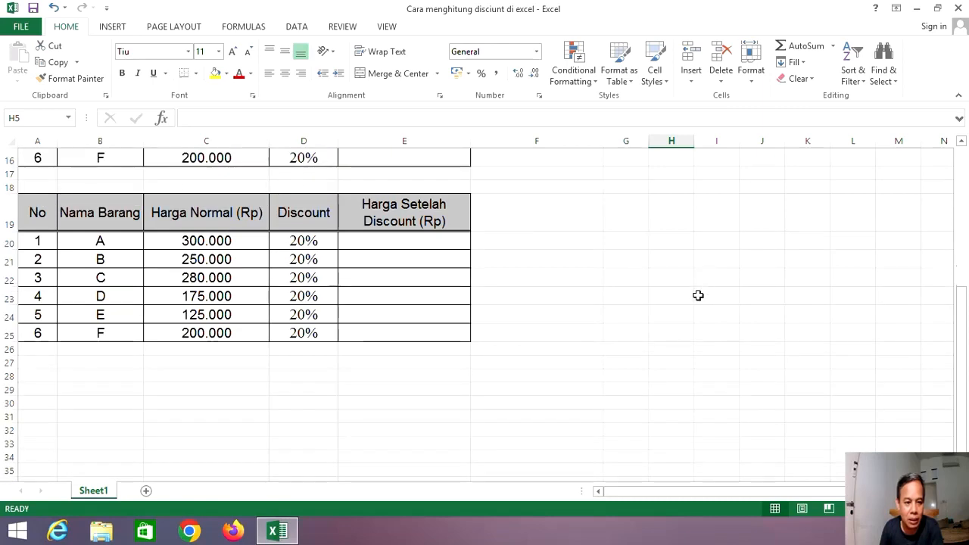
# - Enter the formula =C2*D2 in cell E2 to calculate item A's Besar Discount in the first table
pyautogui.scroll(5, 700, 288)
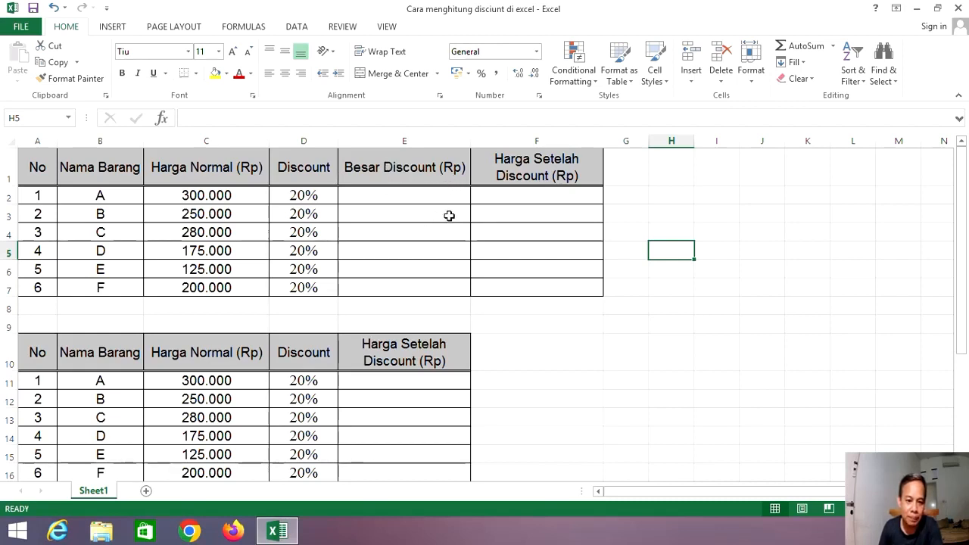
pyautogui.click(433, 197)
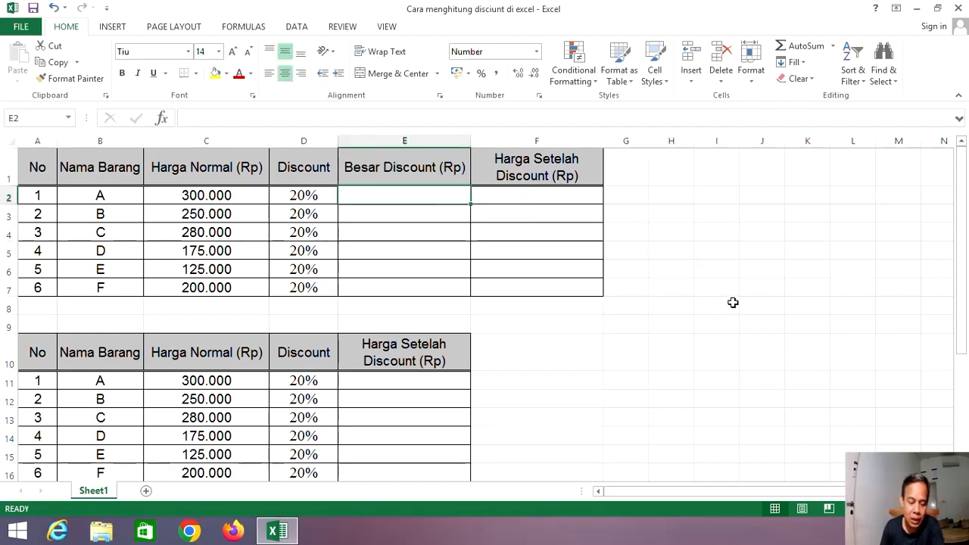
pyautogui.write('=')
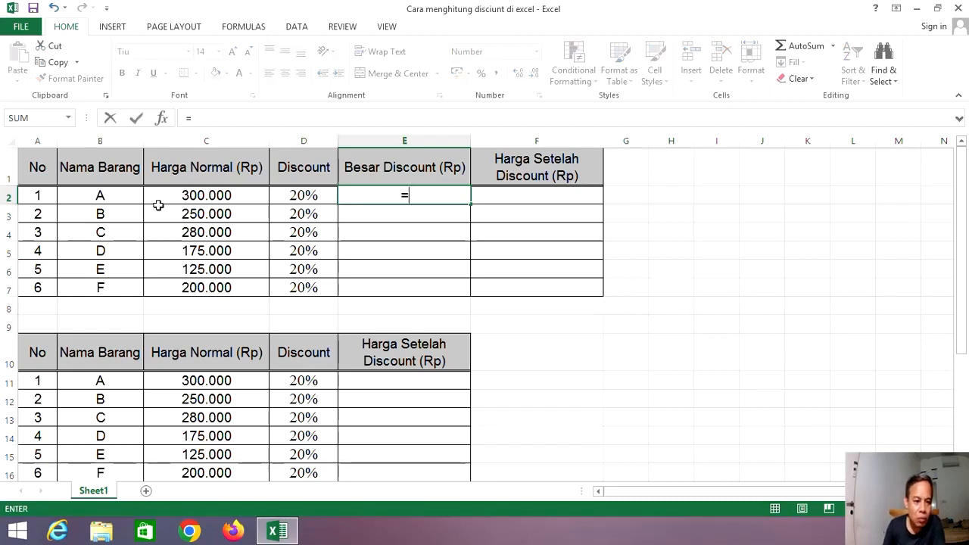
pyautogui.click(229, 195)
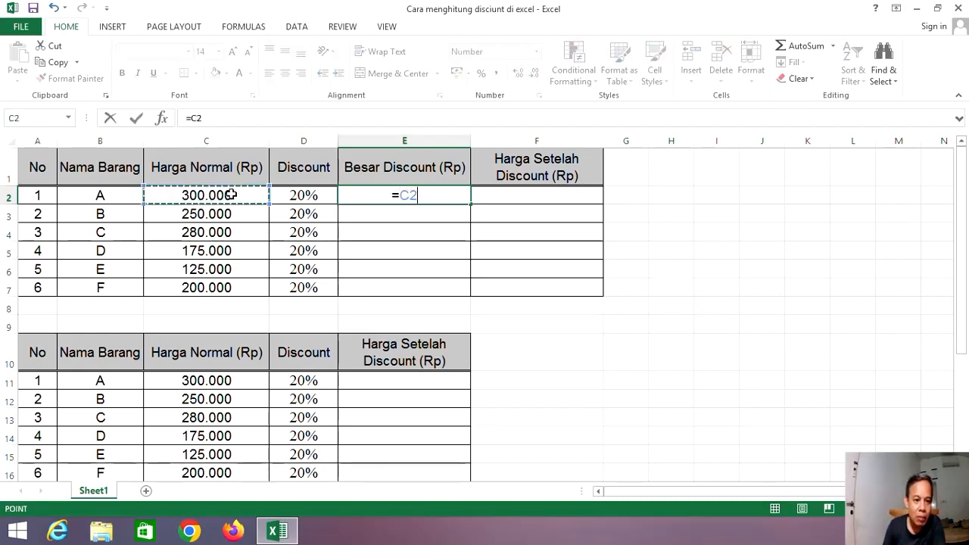
pyautogui.write('*')
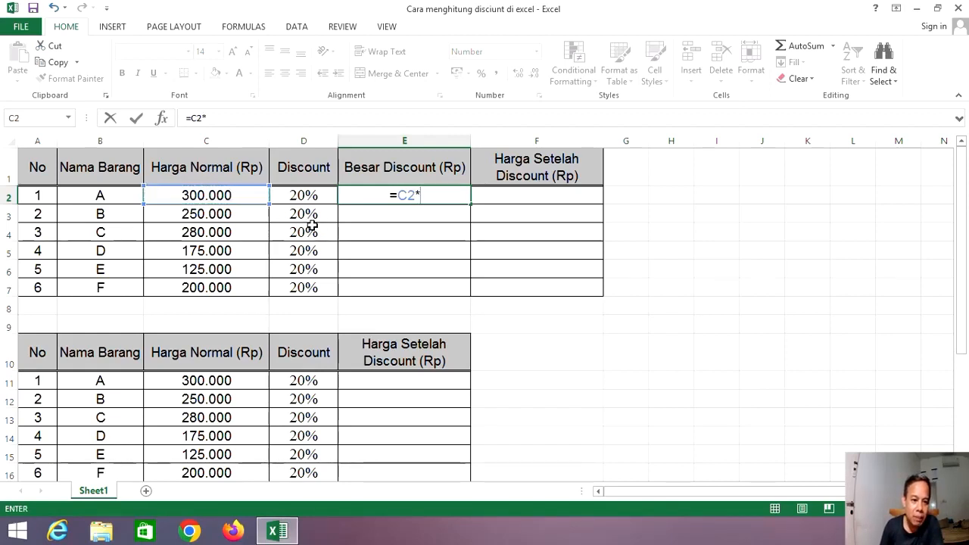
pyautogui.click(303, 196)
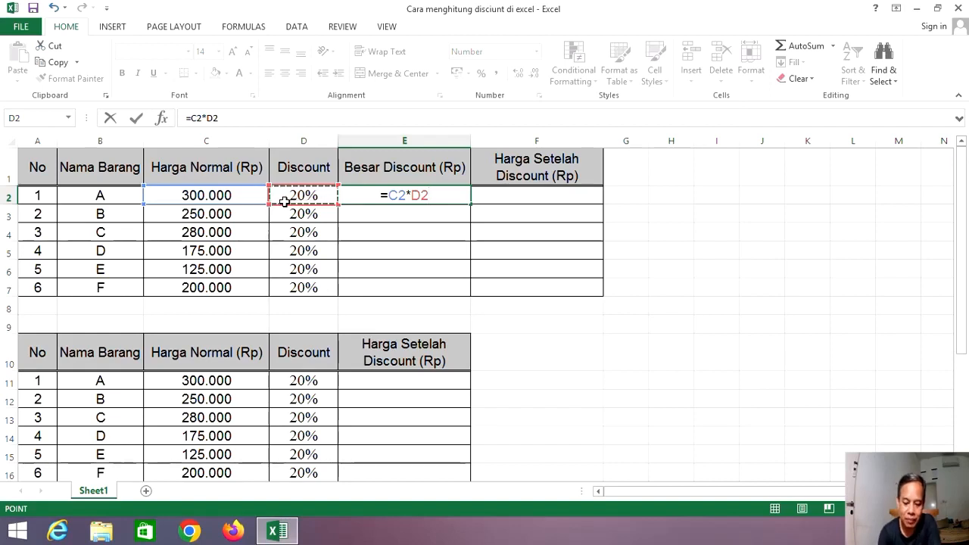
pyautogui.press('Return')
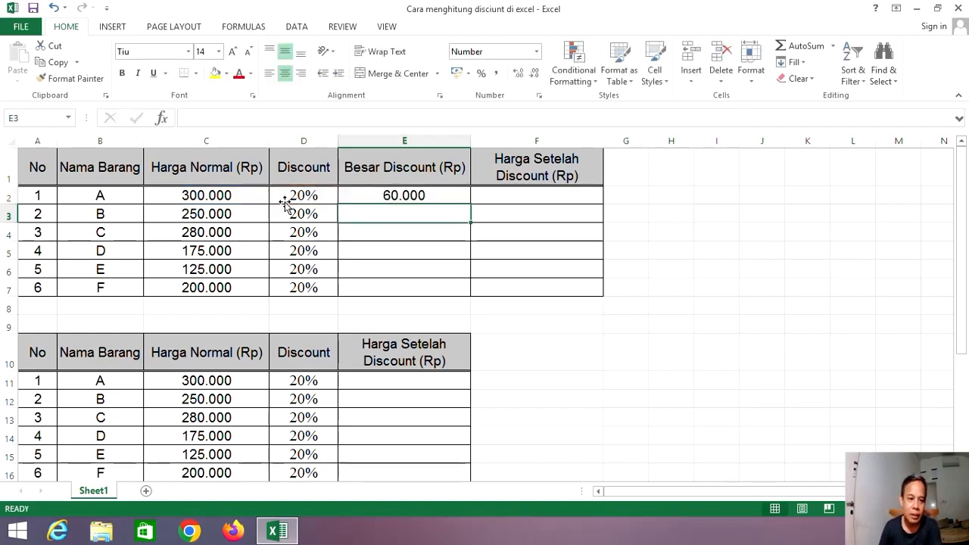
# - Copy the Besar Discount formula from E2 down through E7 for the remaining items
pyautogui.click(405, 196)
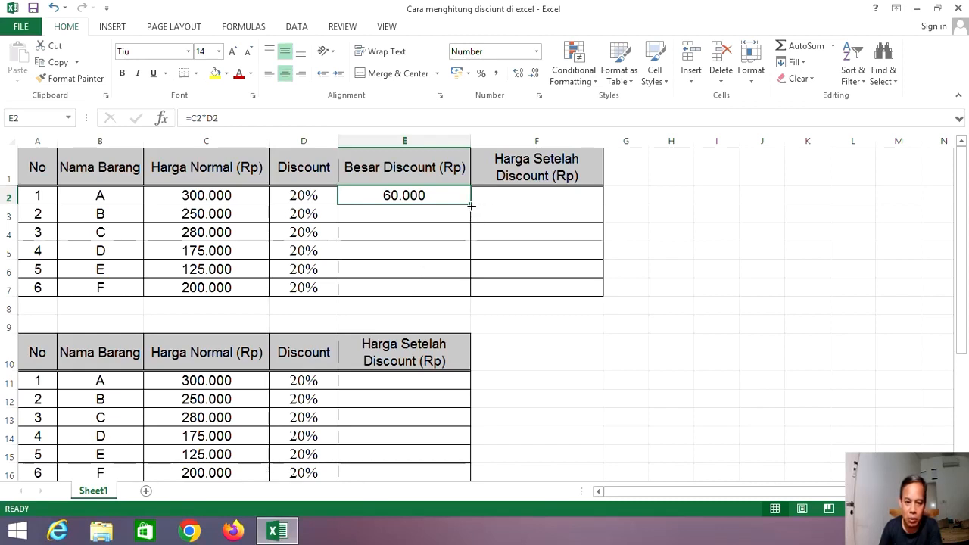
pyautogui.moveTo(471, 205); pyautogui.dragTo(471, 295)
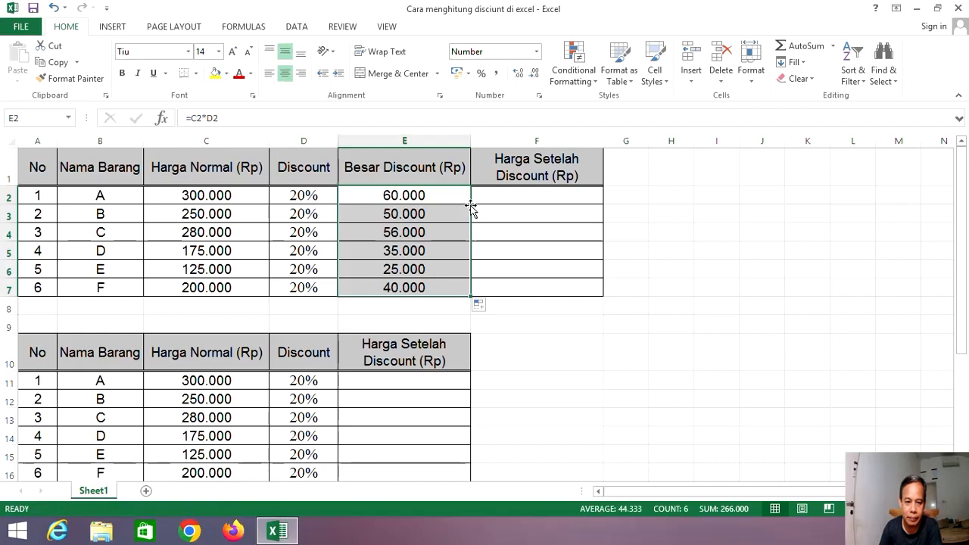
pyautogui.click(606, 271)
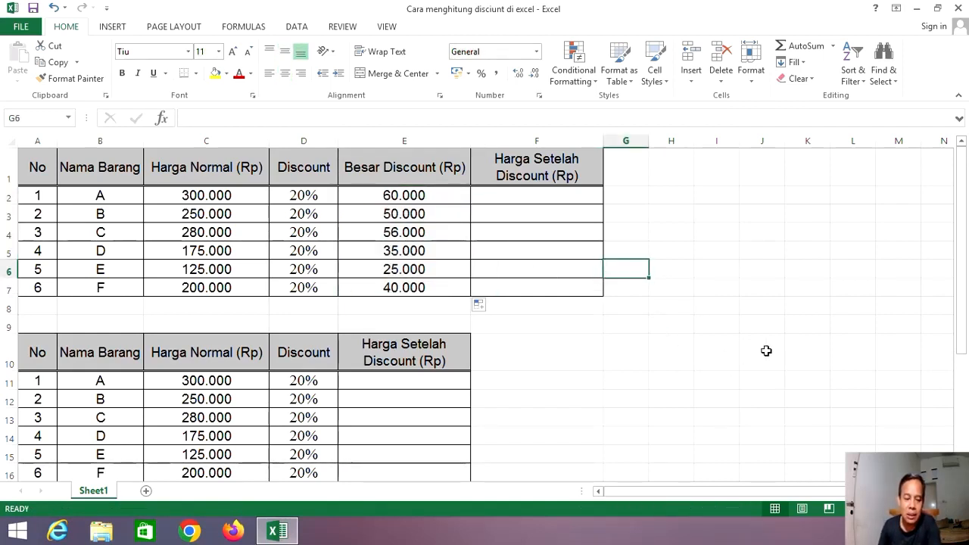
# - Enter the formula =C2-E2 in cell F2 to calculate item A's Harga Setelah Discount
pyautogui.click(565, 200)
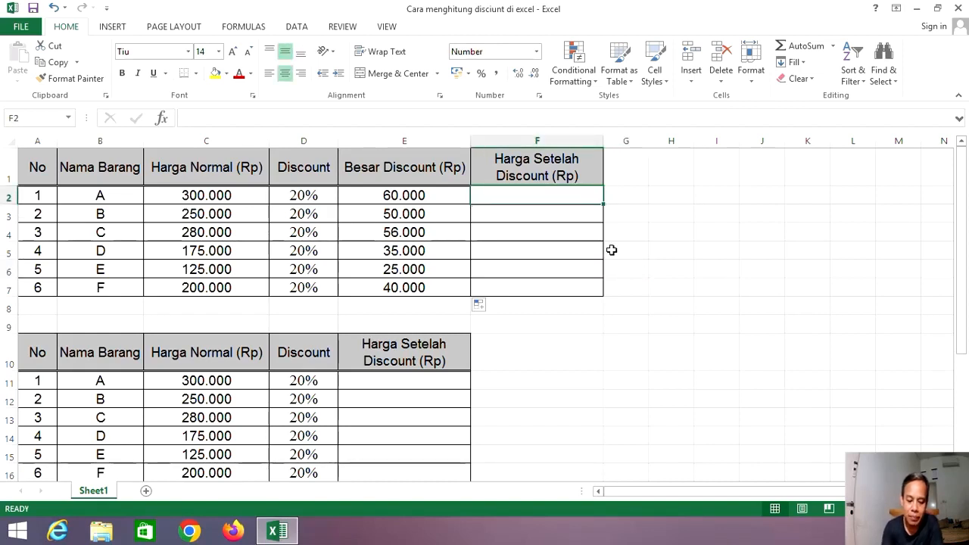
pyautogui.write('=')
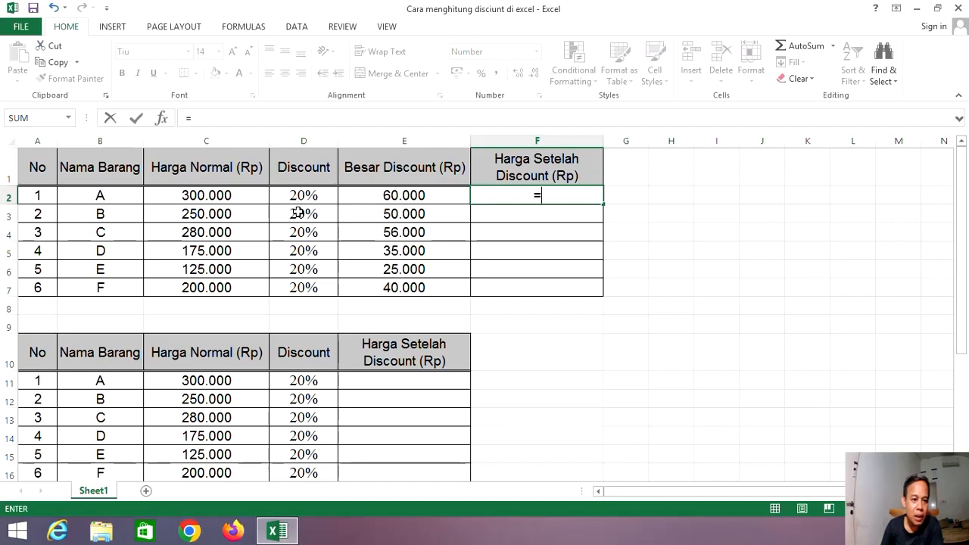
pyautogui.click(231, 196)
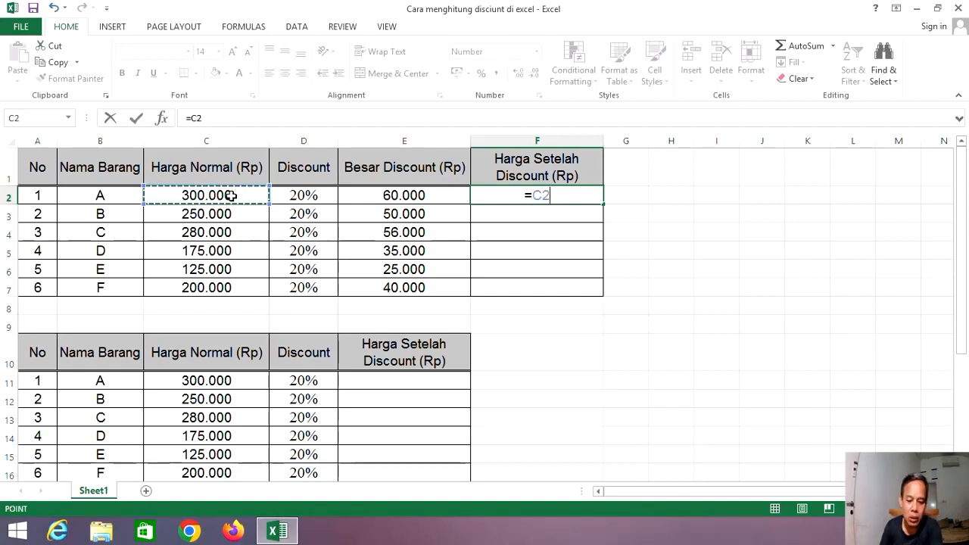
pyautogui.write('-')
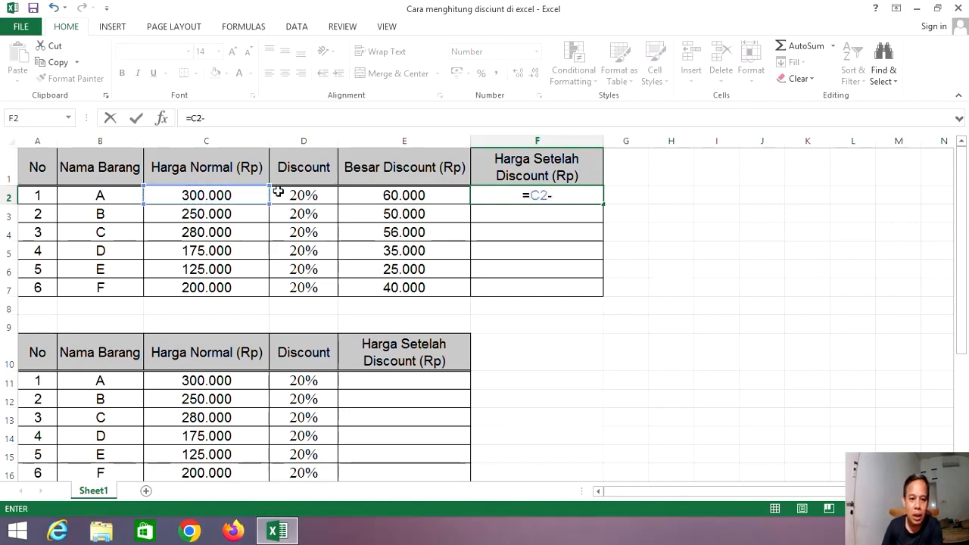
pyautogui.click(433, 197)
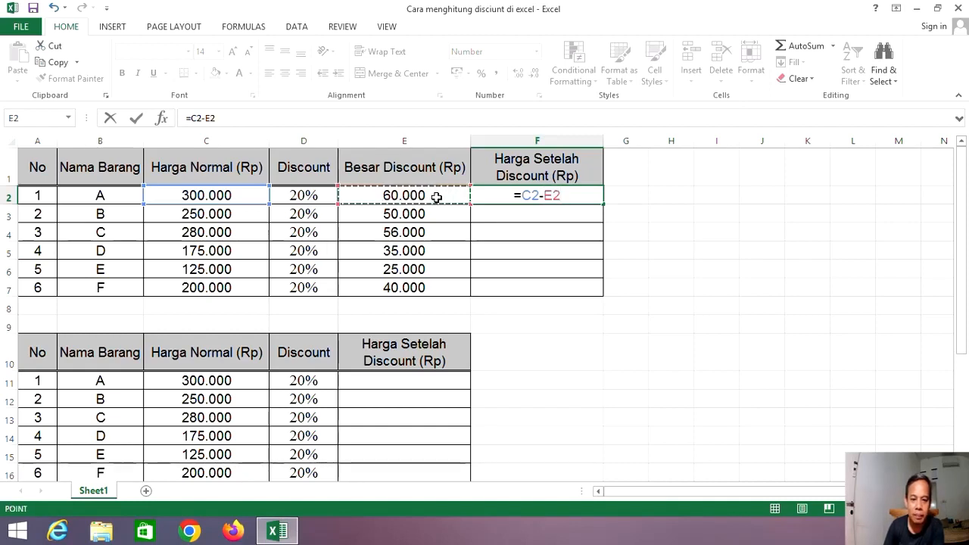
pyautogui.press('Return')
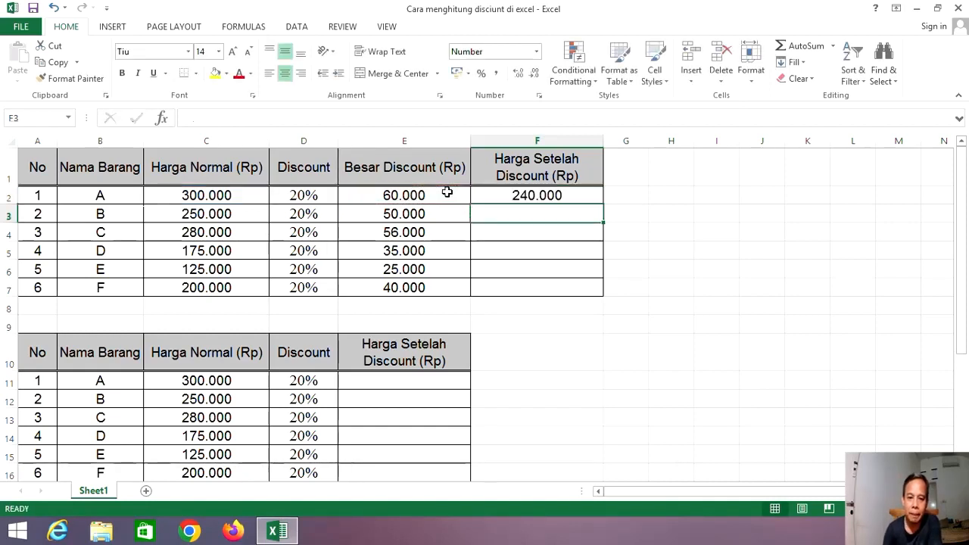
# - Fill the Harga Setelah Discount formula from F2 down through F7
pyautogui.click(579, 195)
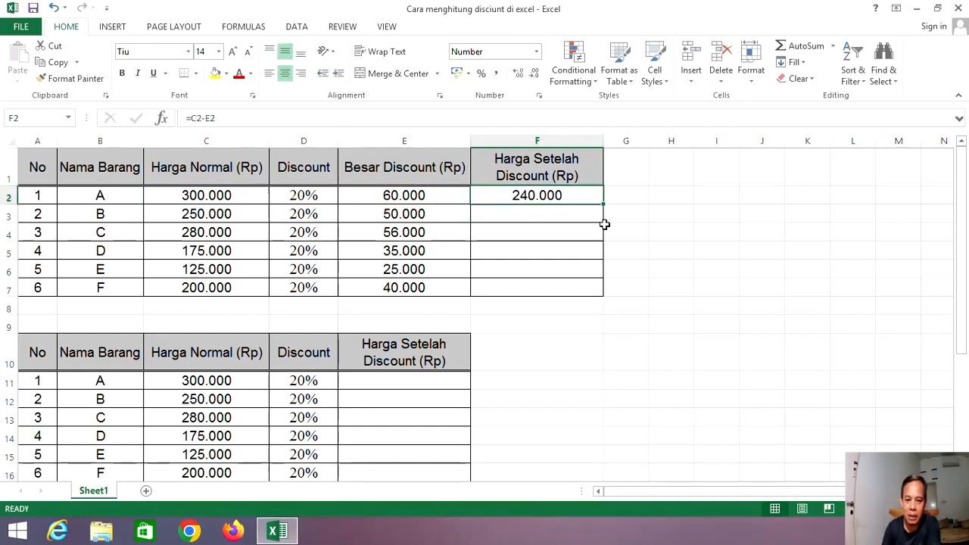
pyautogui.doubleClick(603, 202)
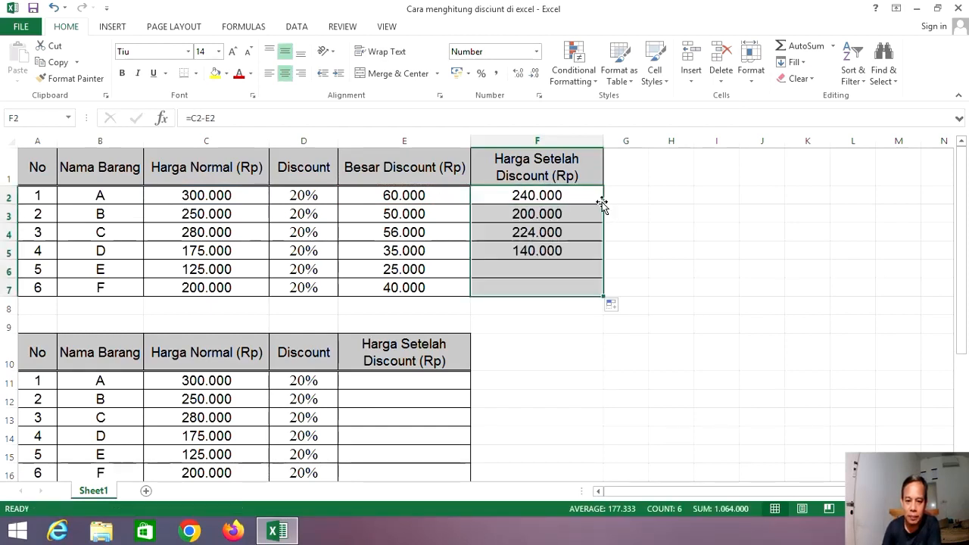
pyautogui.click(713, 284)
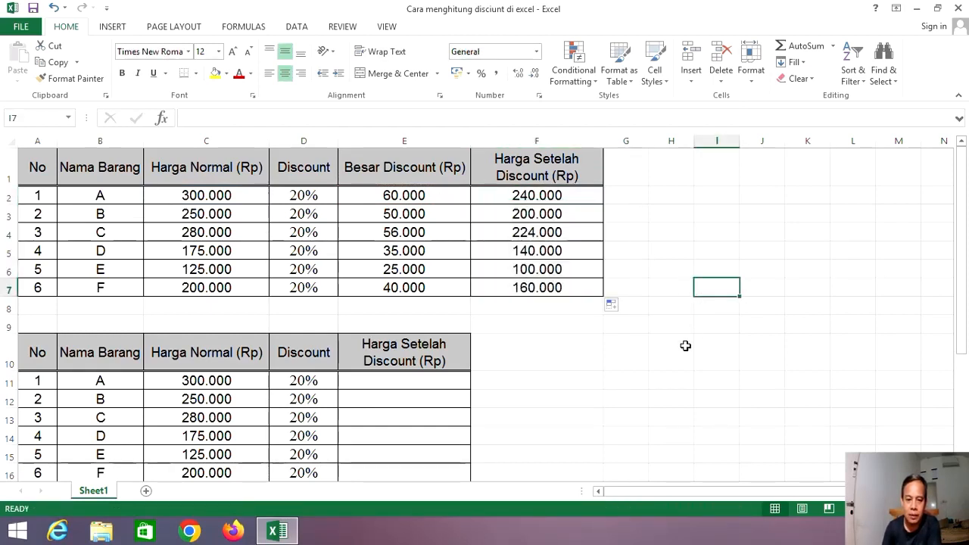
# - Check the Harga Setelah Discount cells F2 to F5 in the first table
pyautogui.click(561, 199)
pyautogui.click(571, 214)
pyautogui.click(577, 230)
pyautogui.click(585, 251)
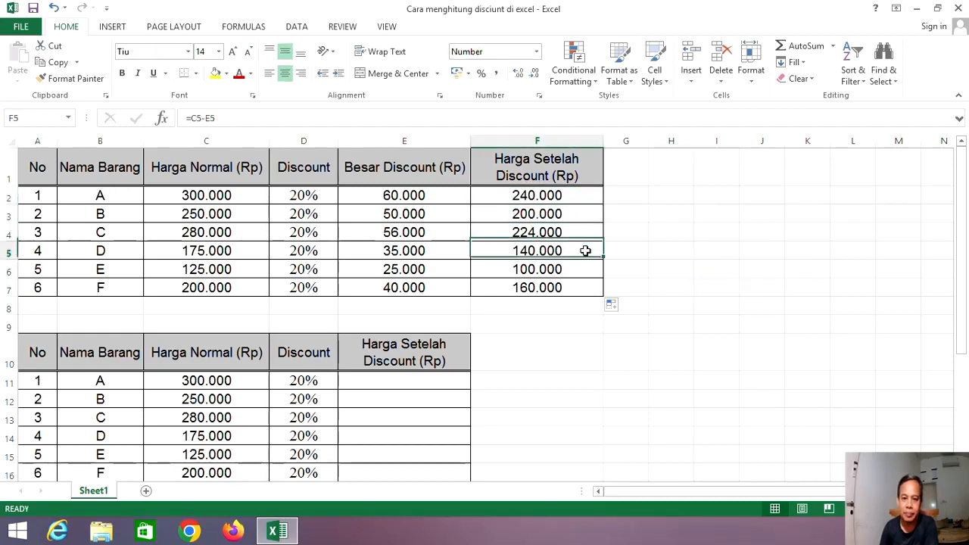
pyautogui.click(694, 309)
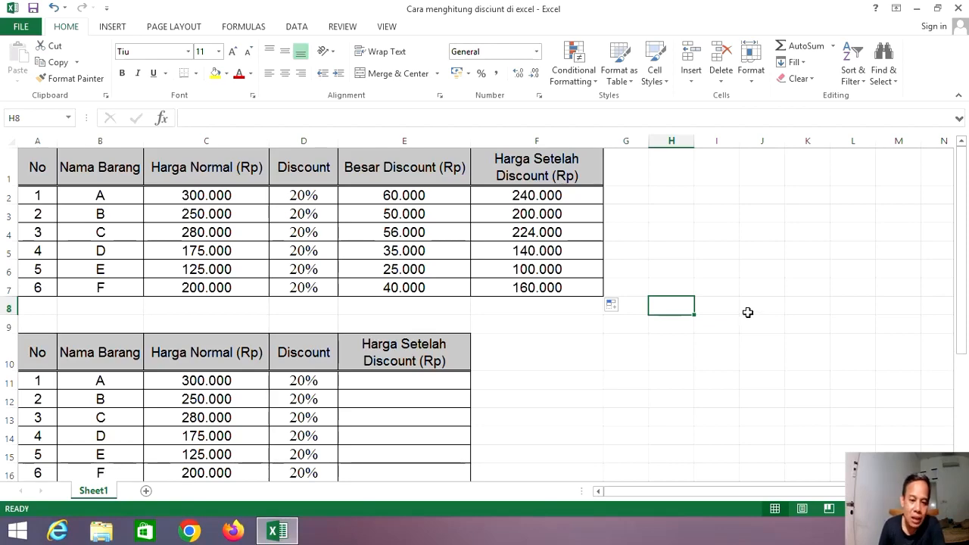
# - Compare the second table's columns with the first table's, examining the Besar Discount column that only the first one has
pyautogui.scroll(-2, 746, 313)
pyautogui.scroll(2, 503, 355)
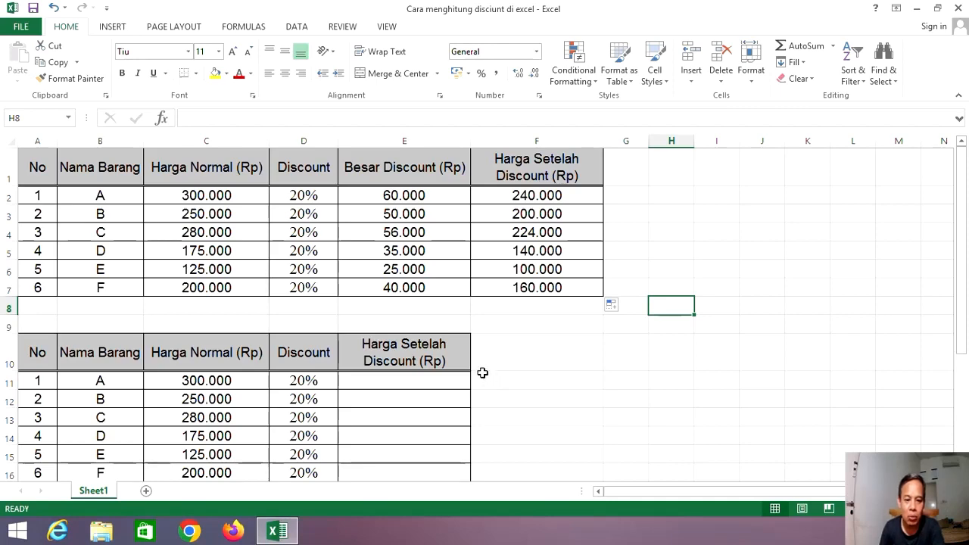
pyautogui.scroll(-2, 472, 354)
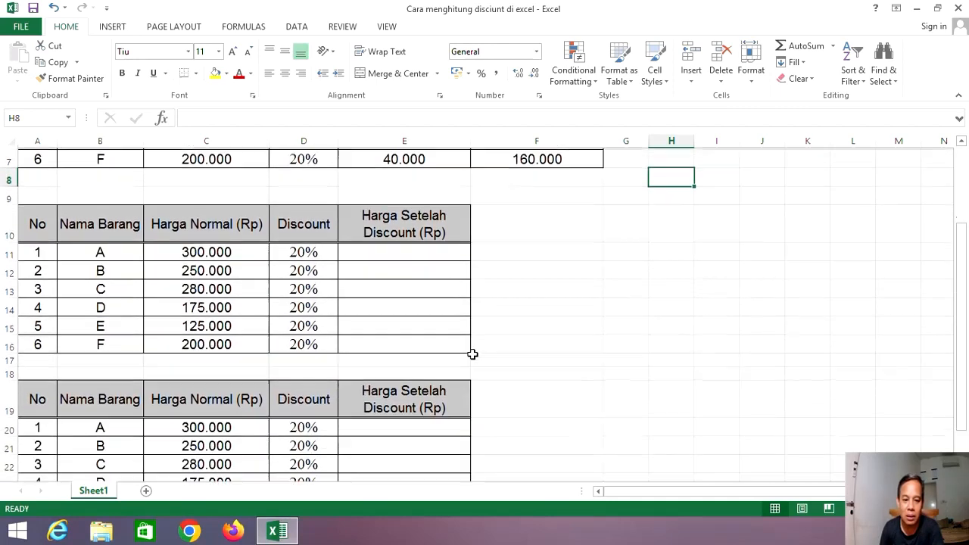
pyautogui.click(404, 252)
pyautogui.scroll(2, 515, 324)
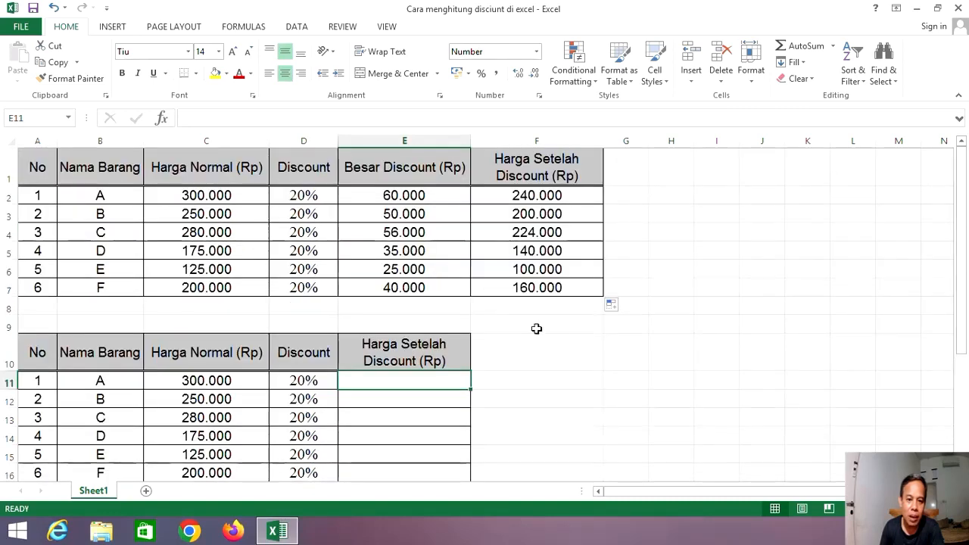
pyautogui.click(407, 179)
pyautogui.click(423, 197)
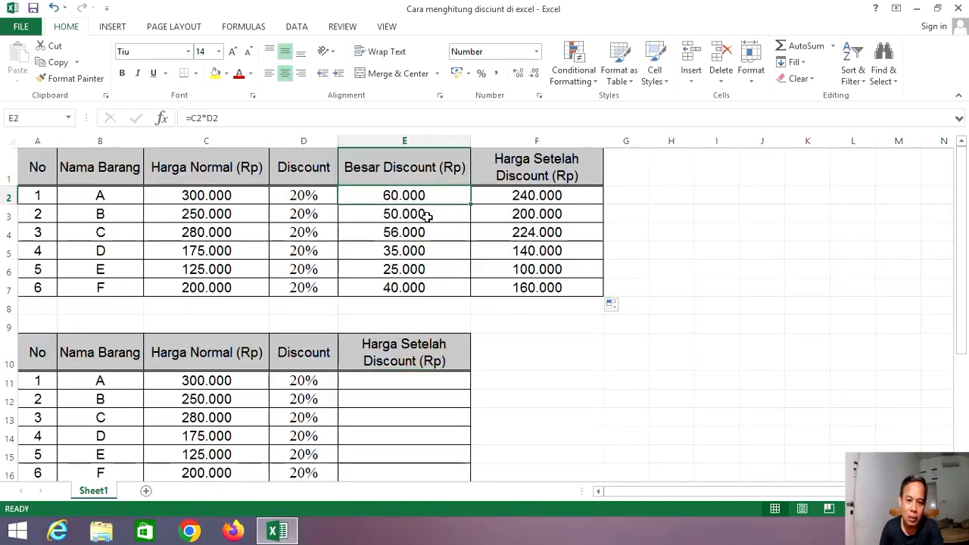
pyautogui.click(427, 215)
pyautogui.click(428, 251)
pyautogui.scroll(-2, 414, 411)
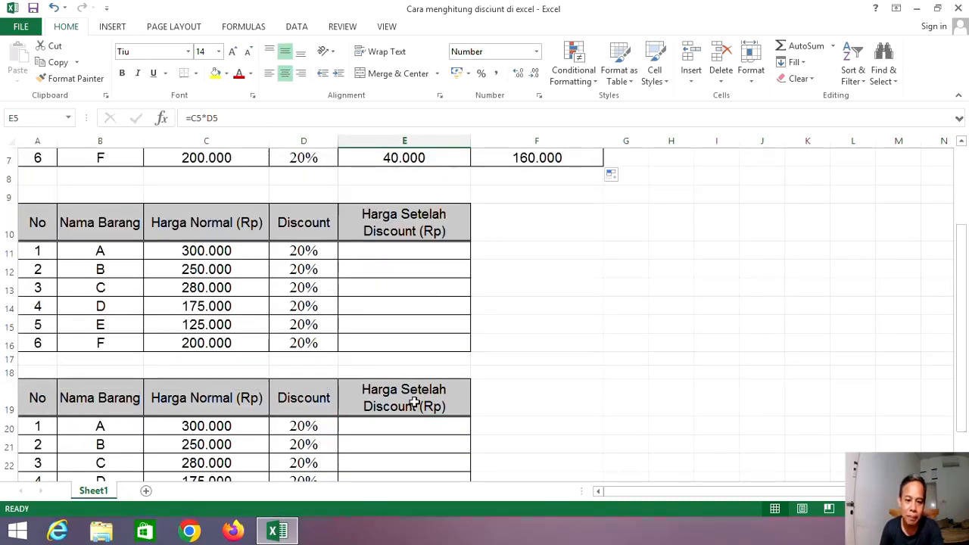
# - Enter the formula =C11-(C11*D11) in cell E11 to calculate item A's Harga Setelah Discount in the second table
pyautogui.click(424, 250)
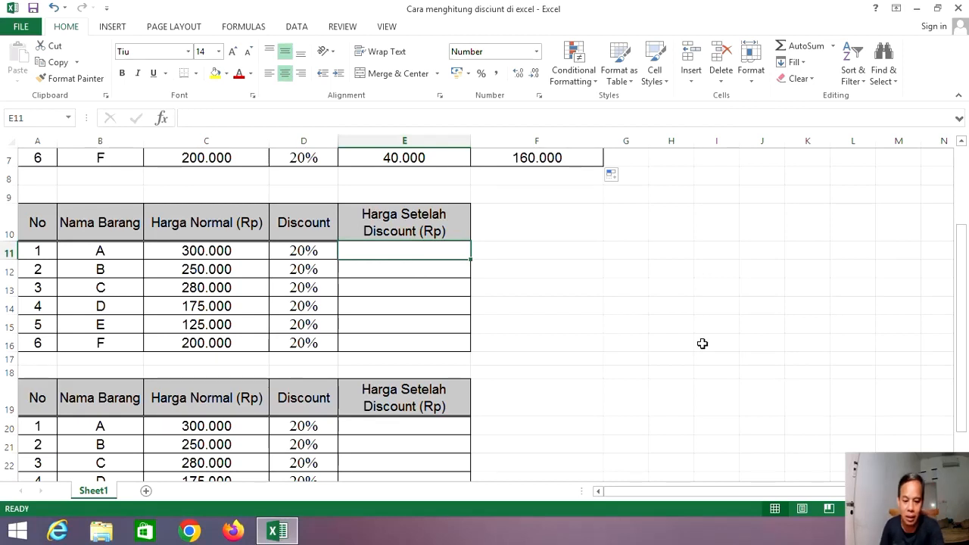
pyautogui.write('=')
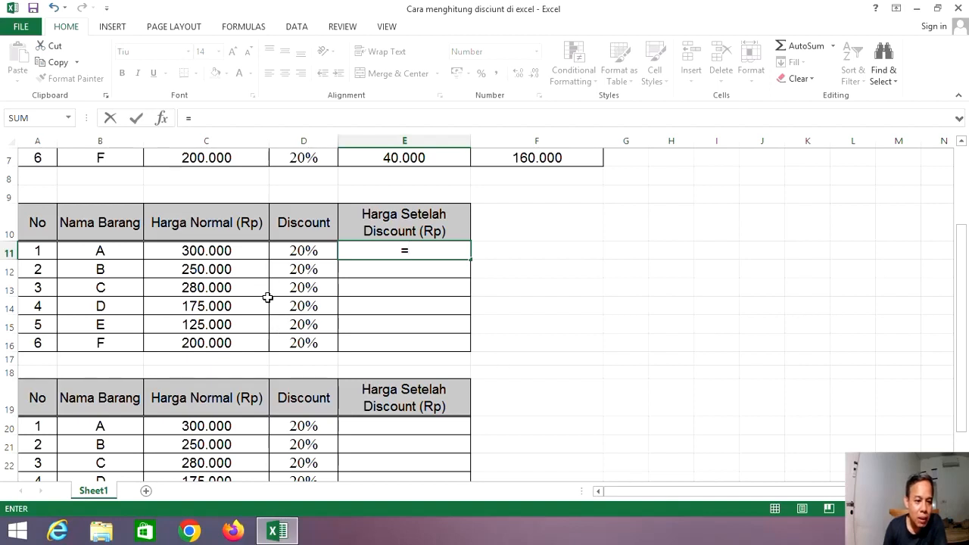
pyautogui.click(237, 249)
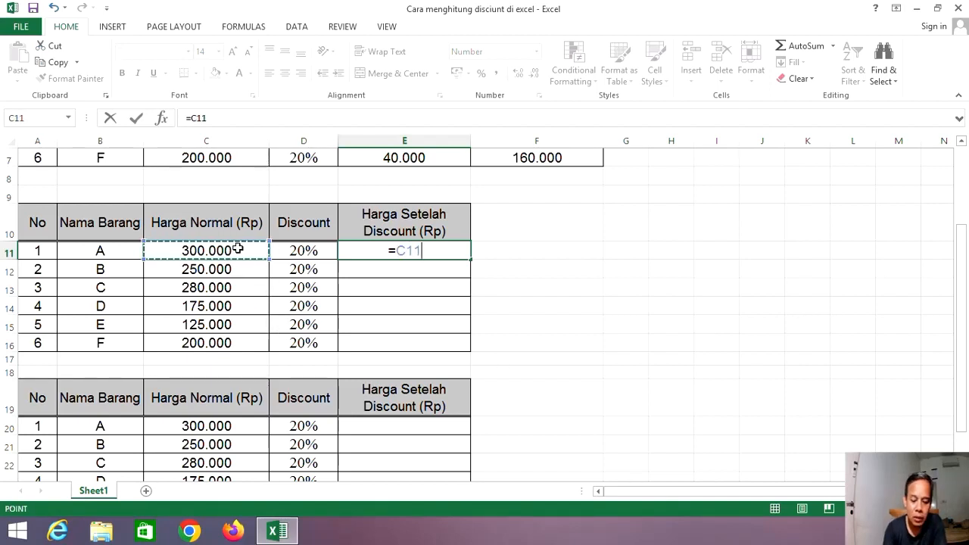
pyautogui.write('-')
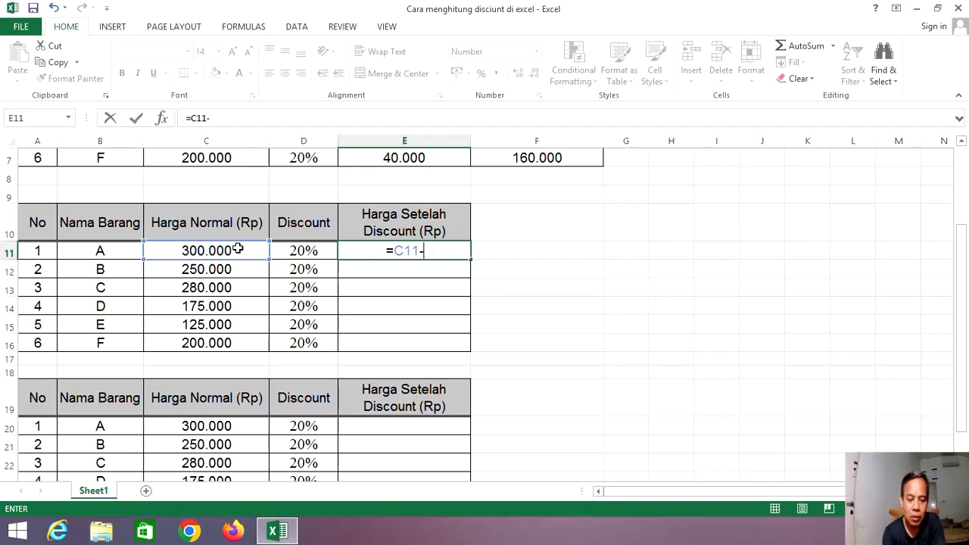
pyautogui.write('(')
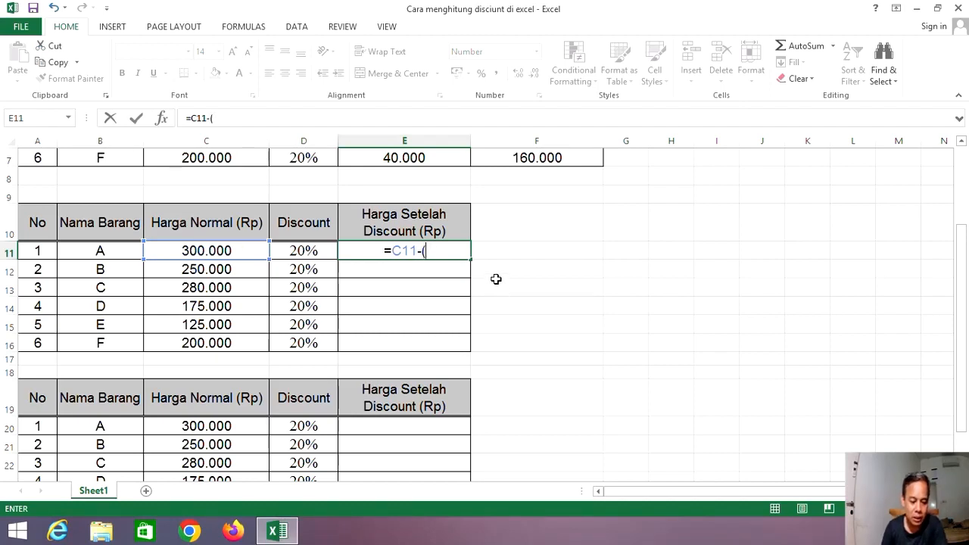
pyautogui.write('C')
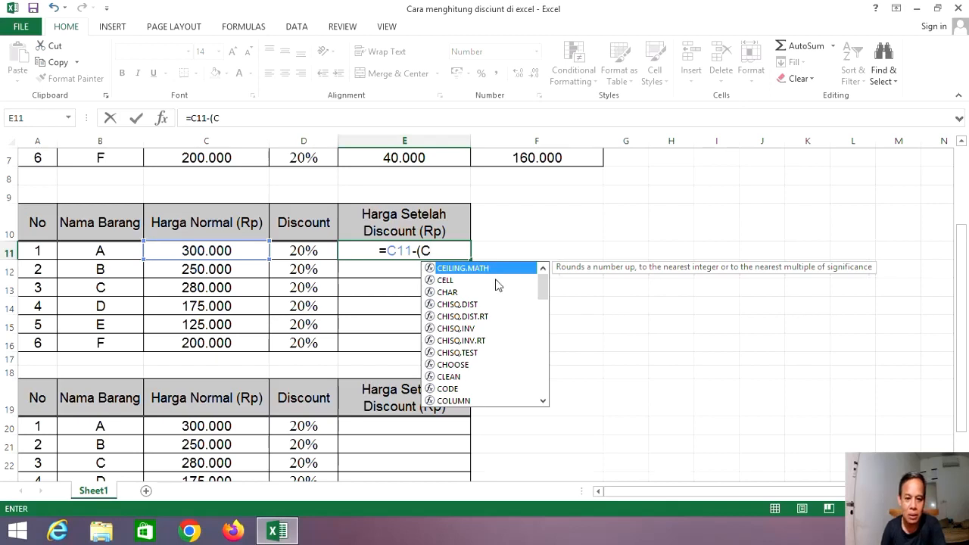
pyautogui.write('11')
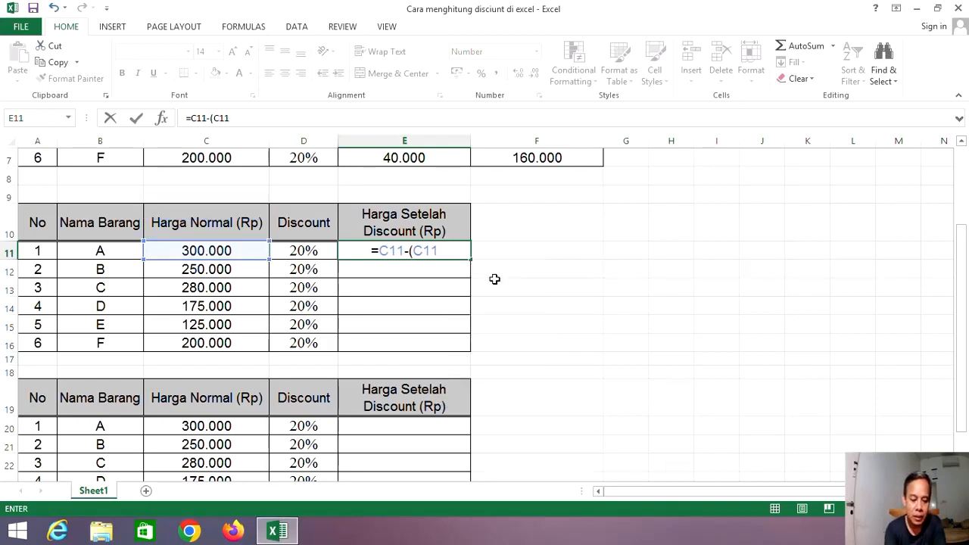
pyautogui.write('*')
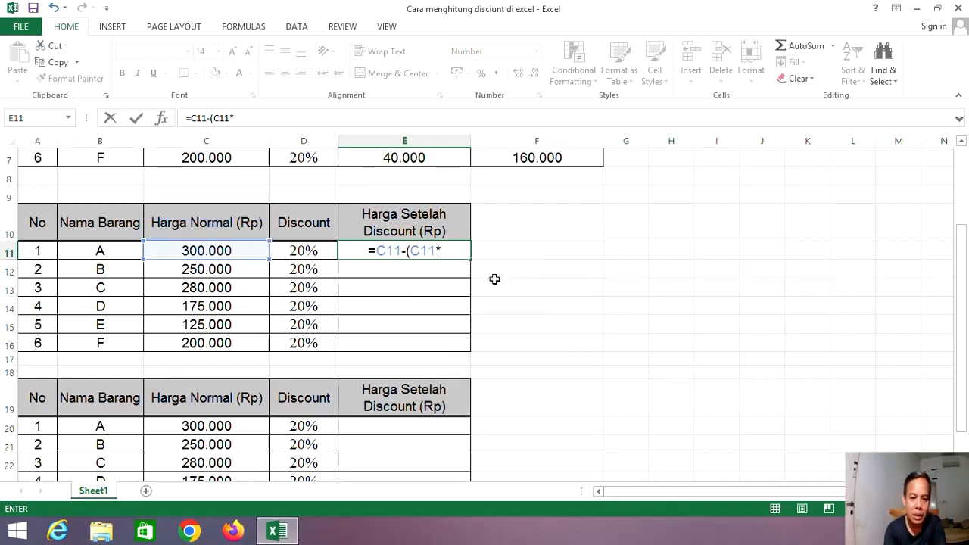
pyautogui.click(305, 251)
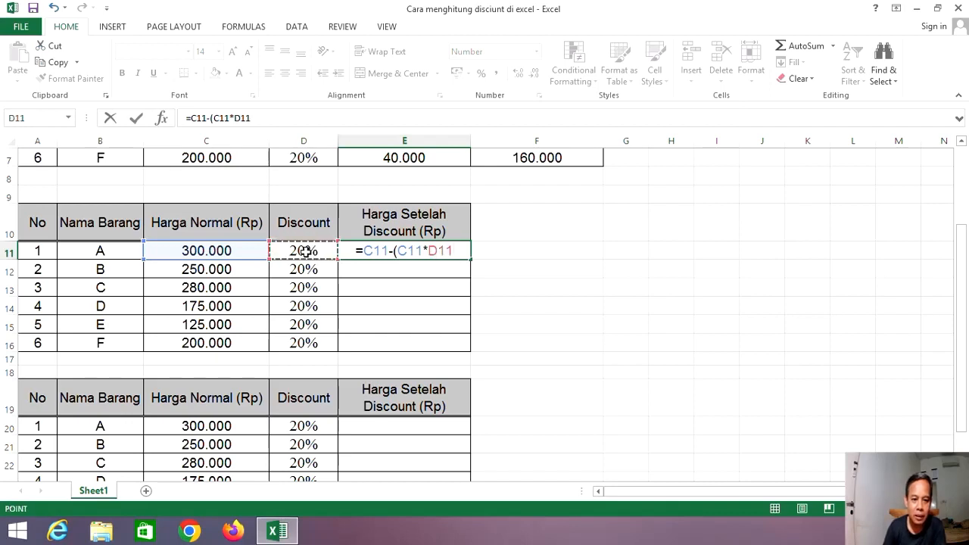
pyautogui.write(')')
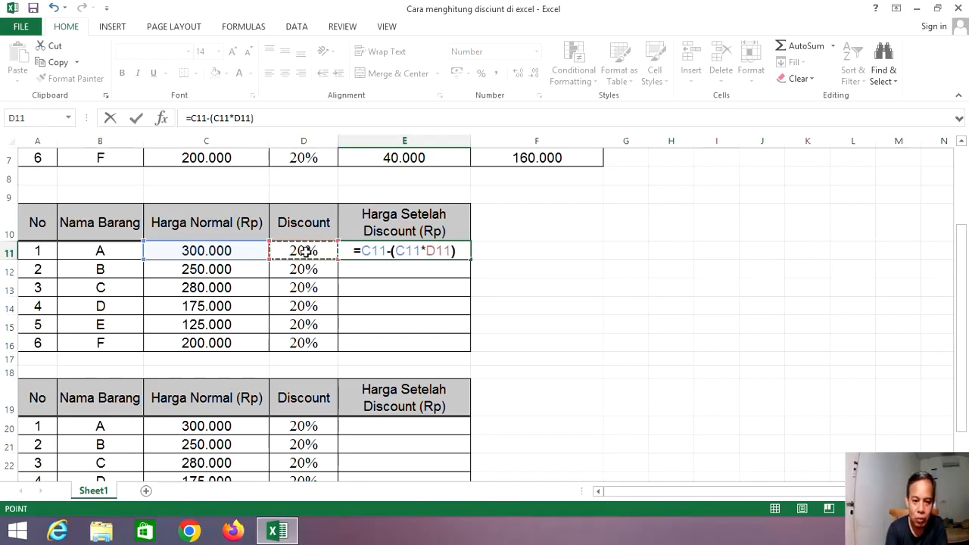
pyautogui.press('Return')
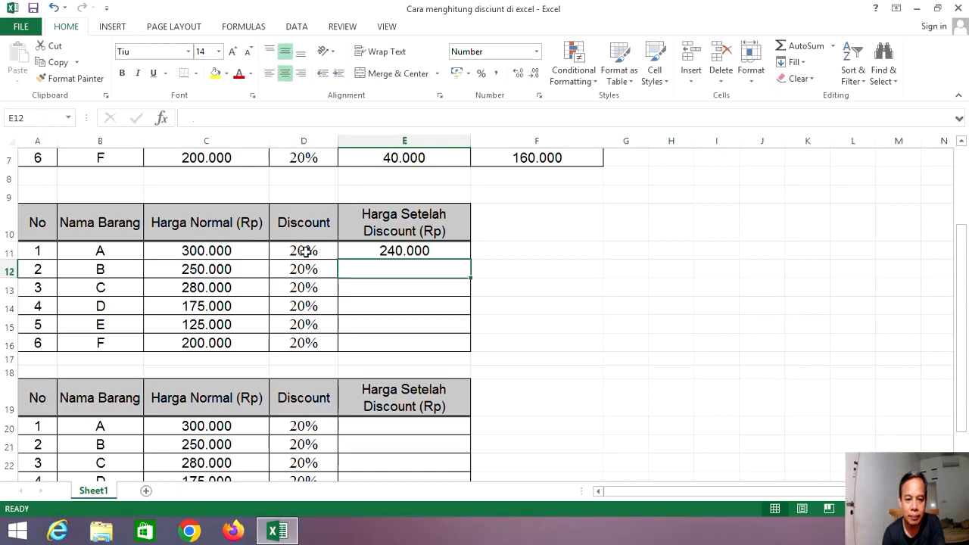
# - Fill the second table's Harga Setelah Discount formula from E11 down through E16
pyautogui.press('Up')
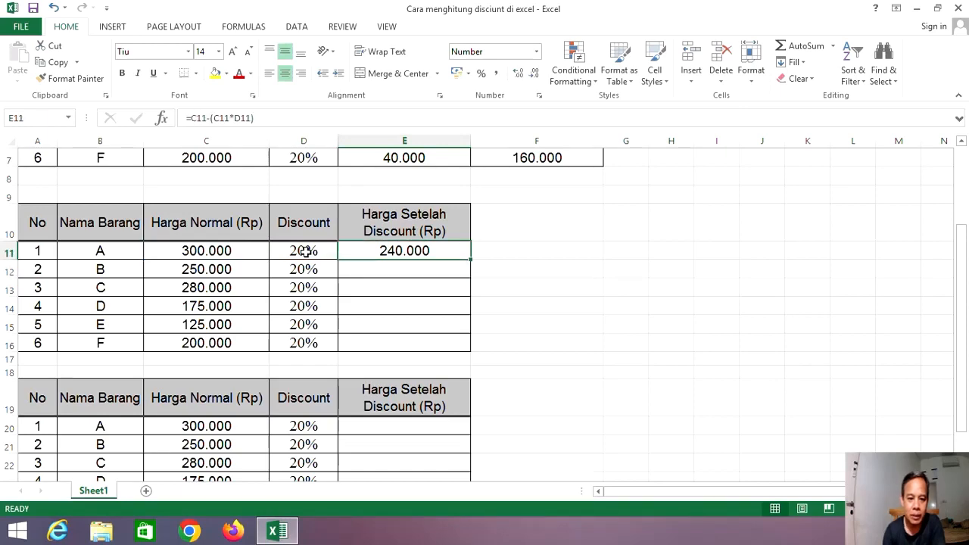
pyautogui.doubleClick(471, 261)
pyautogui.click(576, 307)
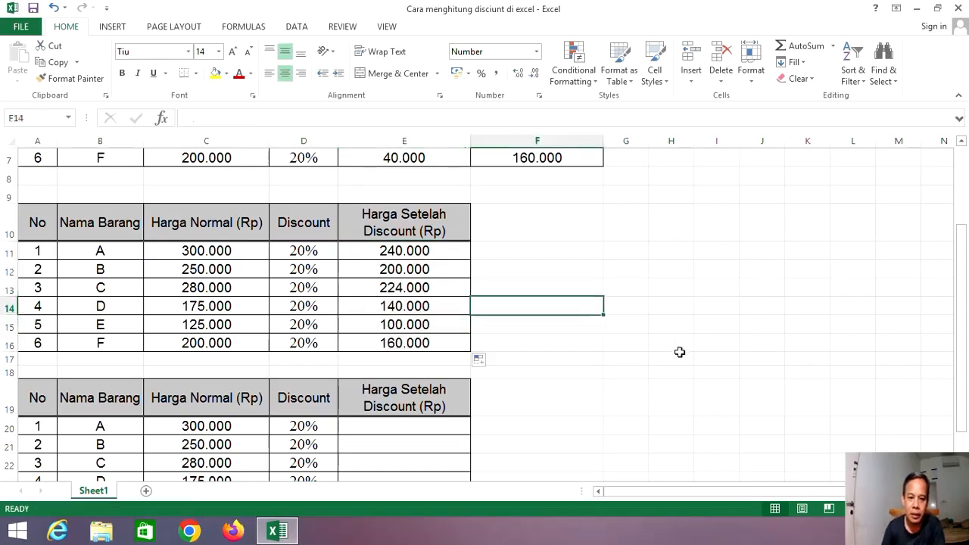
# - Compare the second table's Harga Setelah Discount values for items A to C with those in the first table
pyautogui.scroll(2, 765, 390)
pyautogui.scroll(-1, 773, 389)
pyautogui.scroll(1, 757, 379)
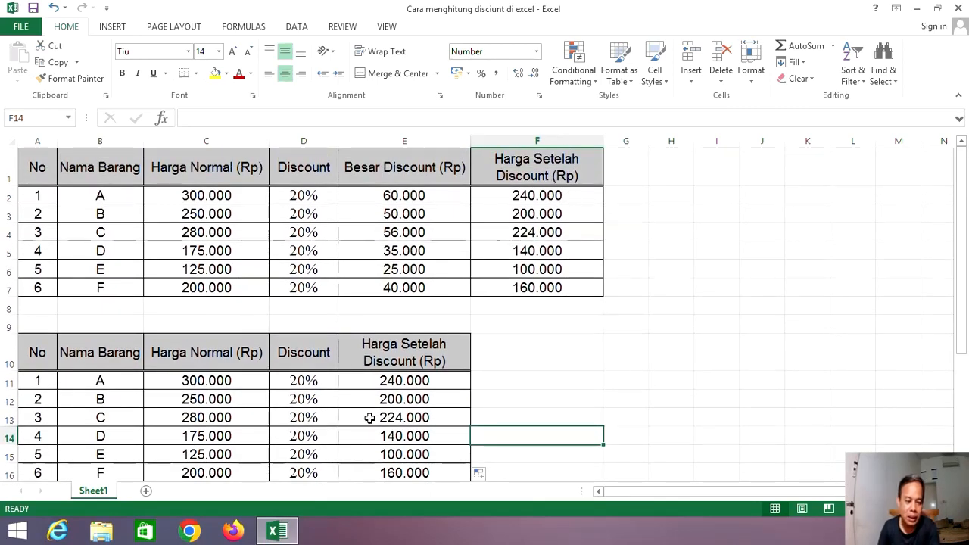
pyautogui.click(410, 382)
pyautogui.click(419, 399)
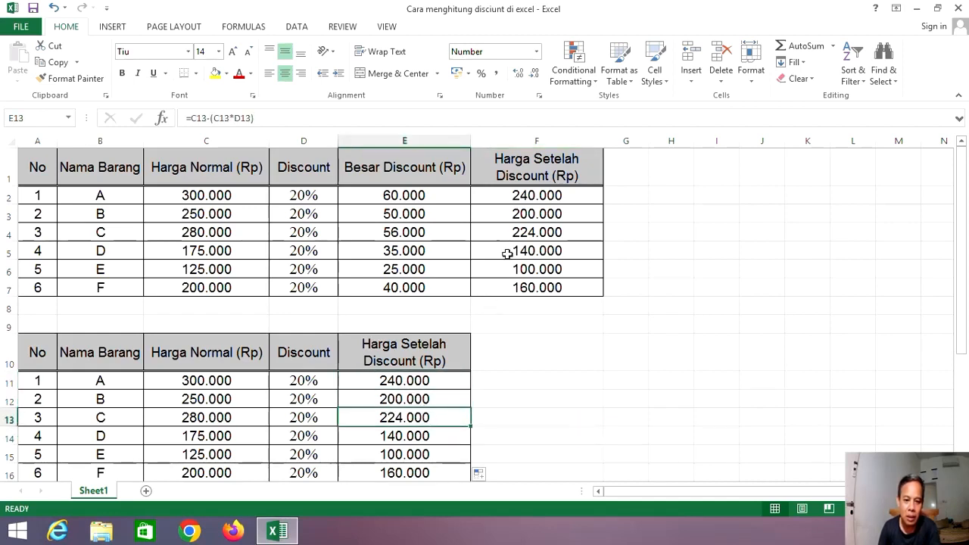
pyautogui.click(536, 199)
pyautogui.click(543, 214)
pyautogui.click(542, 232)
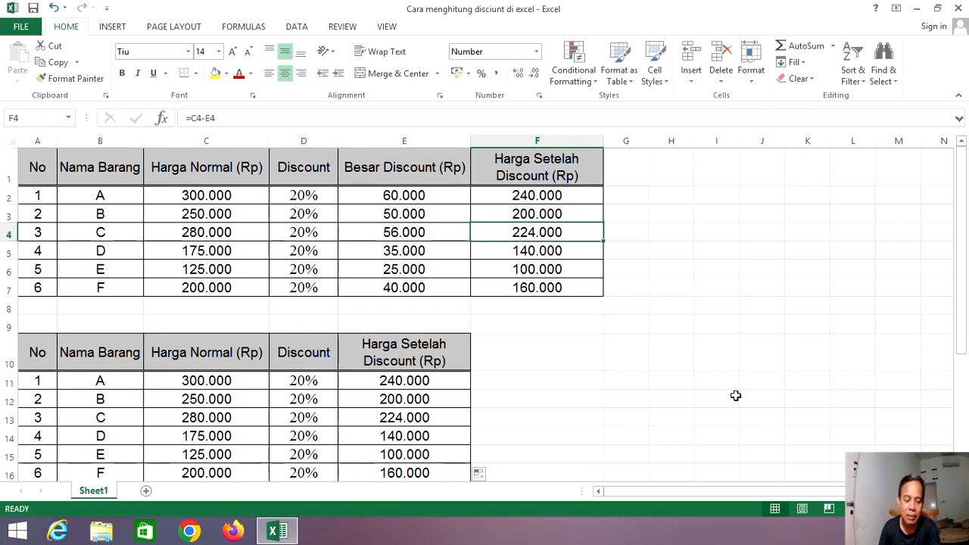
# - Enter the formula =C20*(1-D20) in cell E20 to calculate item A's Harga Setelah Discount in the third table
pyautogui.scroll(-4, 735, 396)
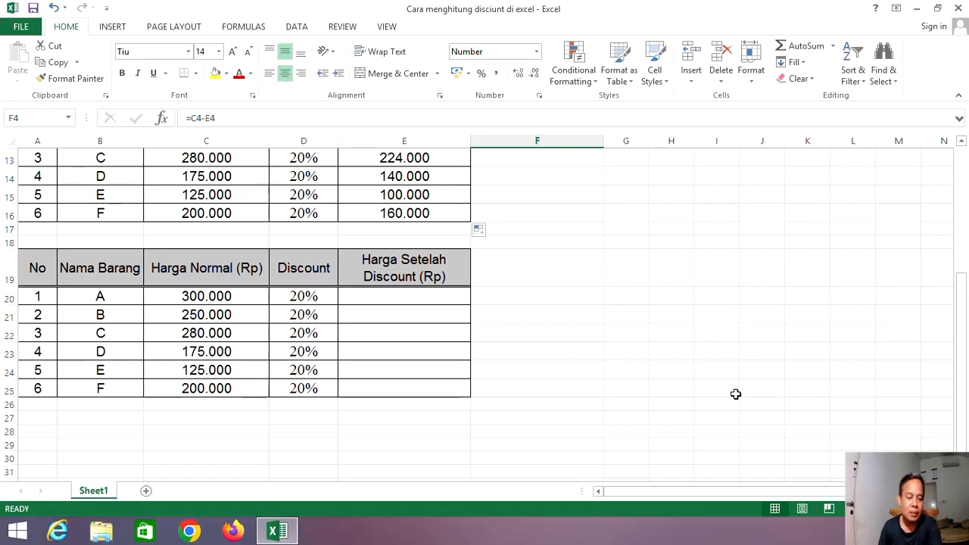
pyautogui.click(436, 298)
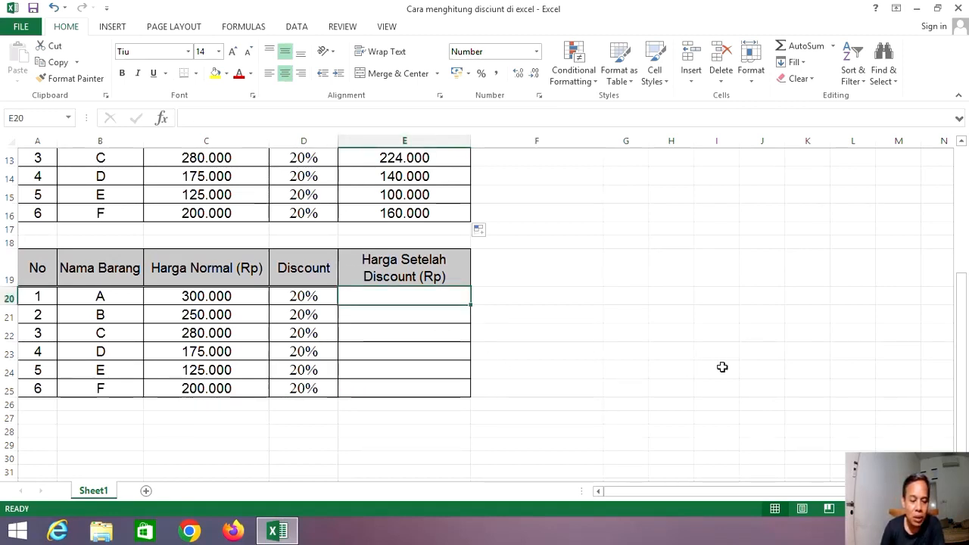
pyautogui.write('=')
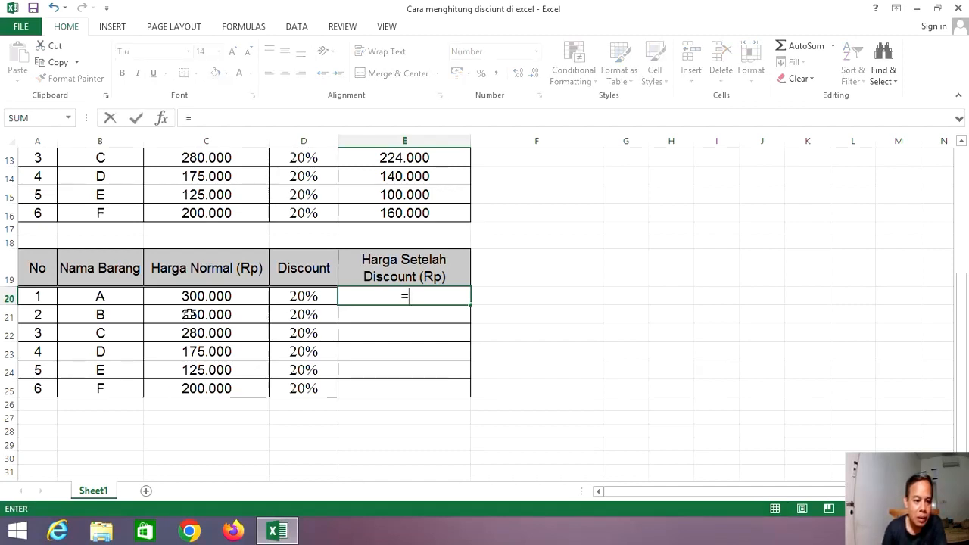
pyautogui.click(234, 298)
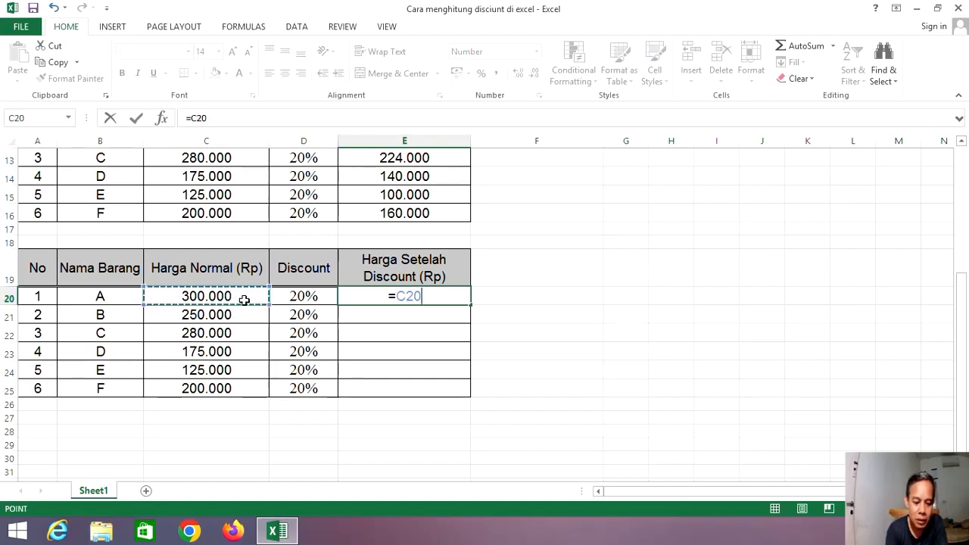
pyautogui.write('*')
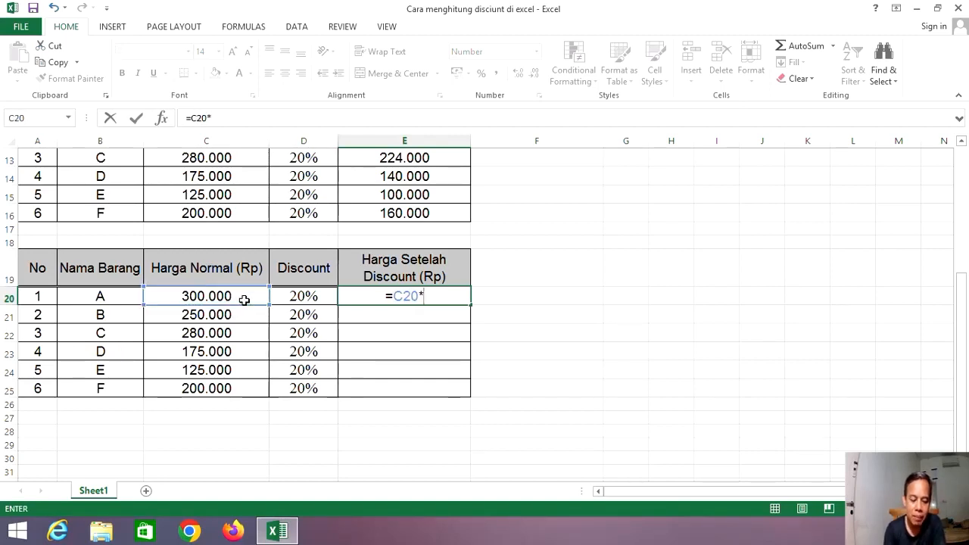
pyautogui.write('(')
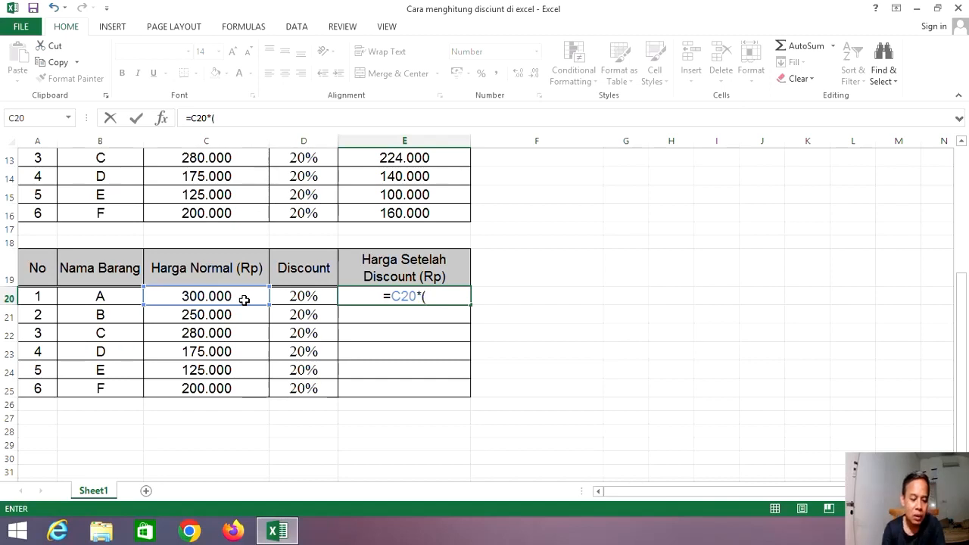
pyautogui.write('1-')
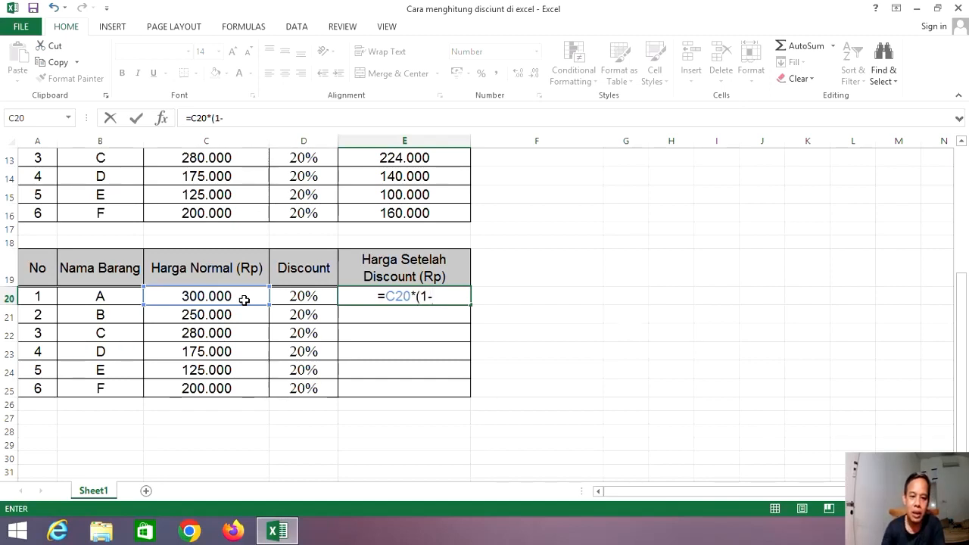
pyautogui.click(307, 299)
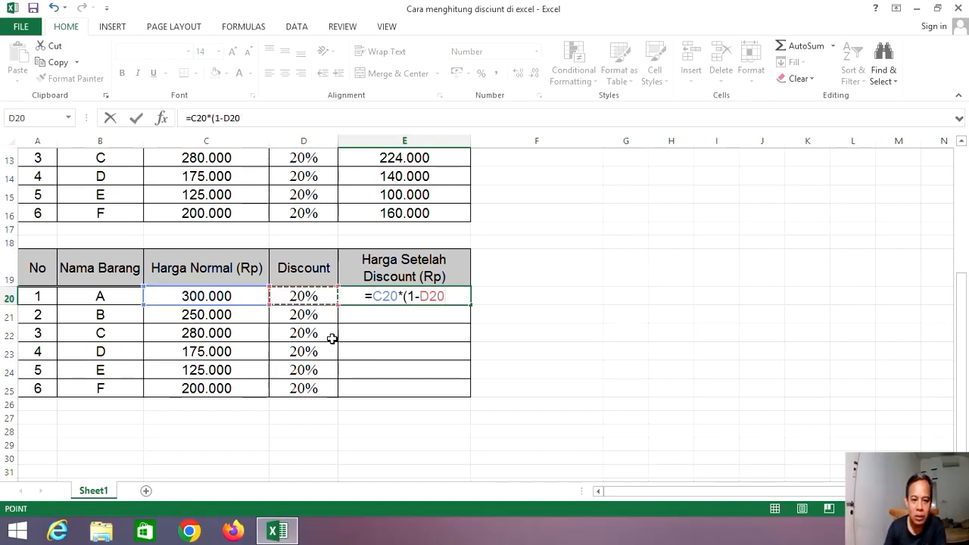
pyautogui.write(')')
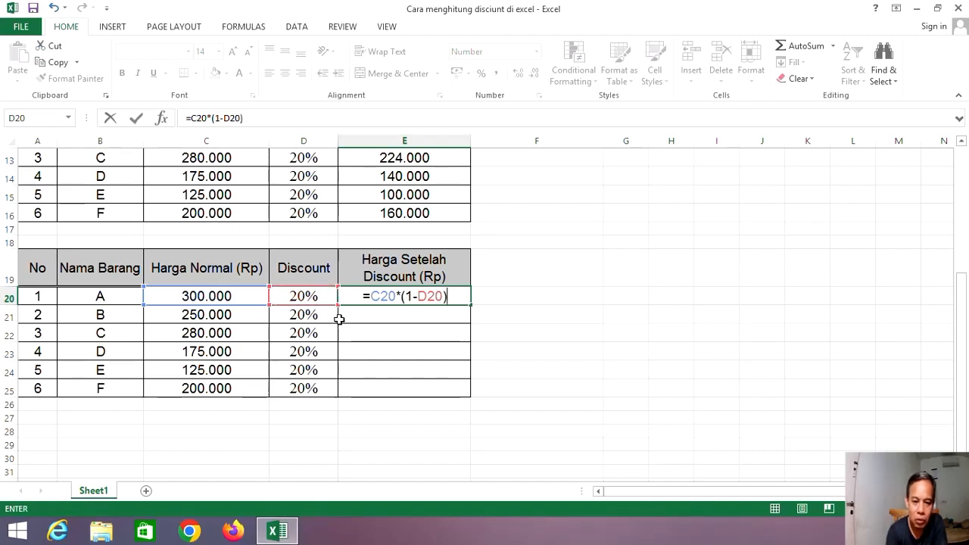
pyautogui.press('Return')
# - Fill the third table's Harga Setelah Discount formula from E20 down through E25
pyautogui.press('Up')
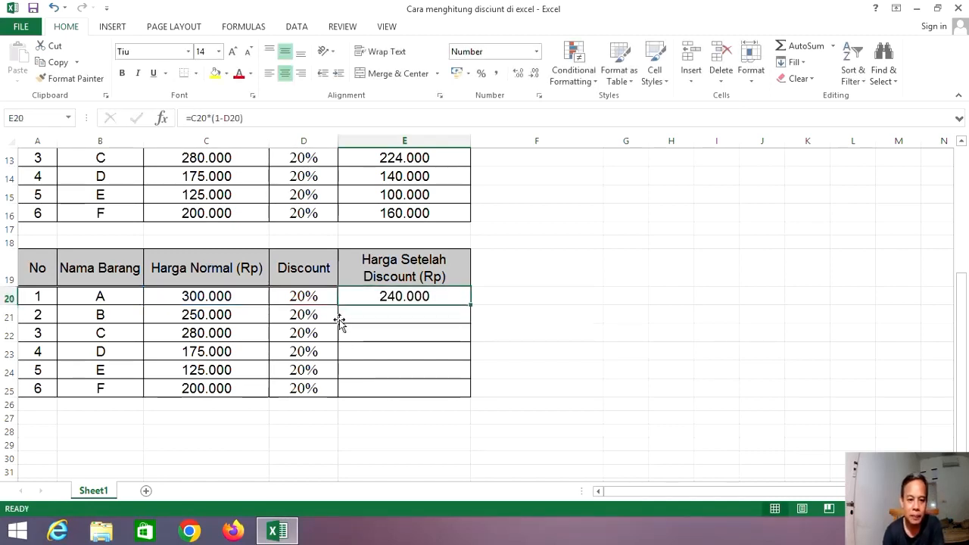
pyautogui.moveTo(470, 305); pyautogui.dragTo(470, 393)
pyautogui.click(662, 346)
# - Compare the third table's Harga Setelah Discount values with those in the tables above it
pyautogui.scroll(1, 667, 344)
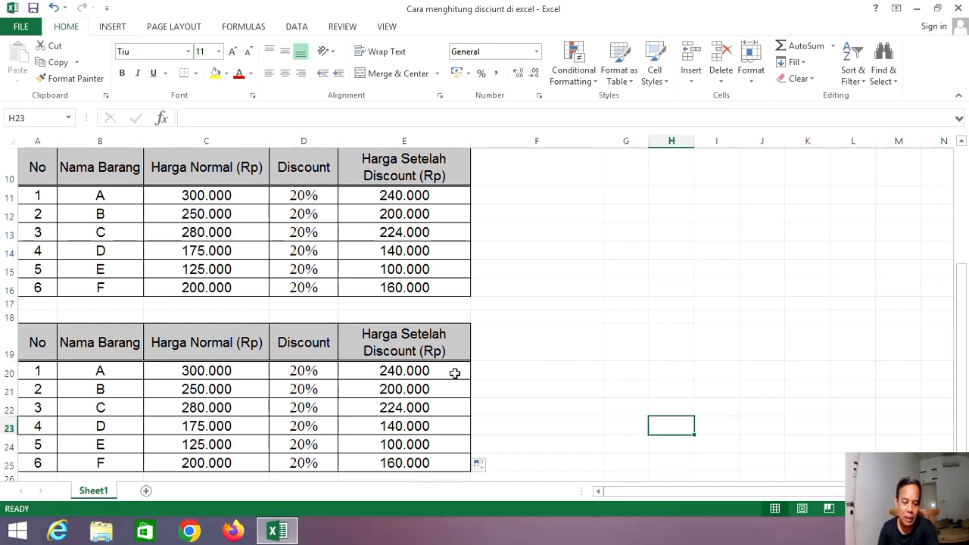
pyautogui.scroll(-1, 480, 408)
pyautogui.scroll(4, 480, 408)
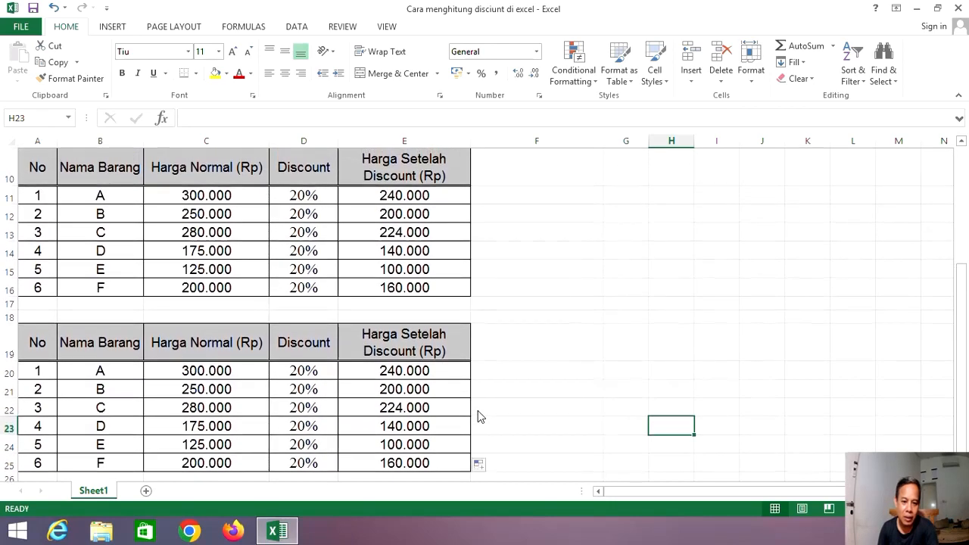